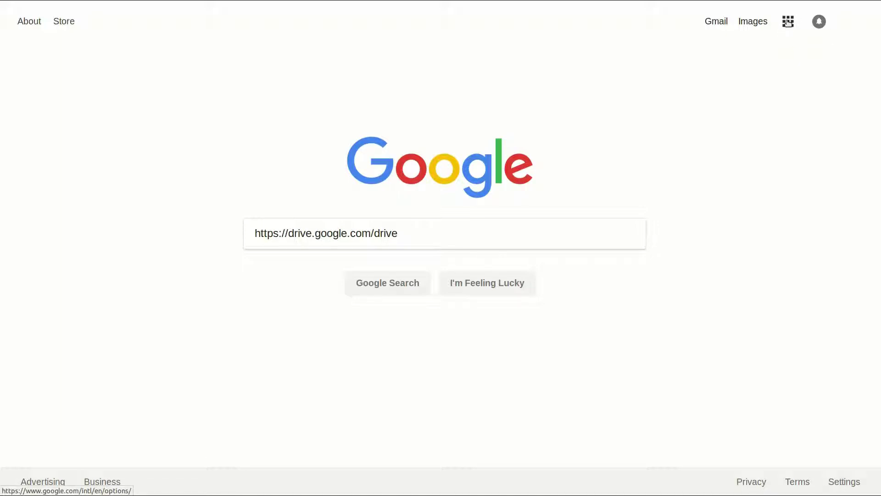
Step: Open Google Drive from the search results for the Drive address
click(788, 21)
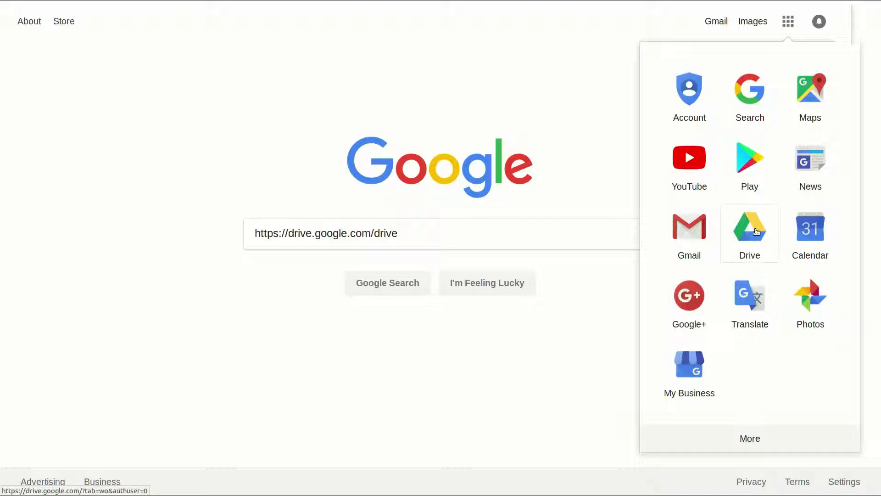
click(412, 237)
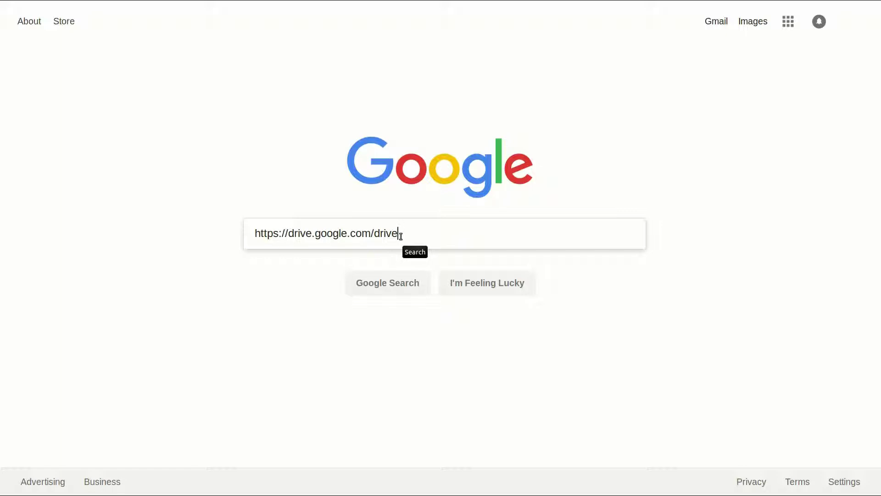
key(Return)
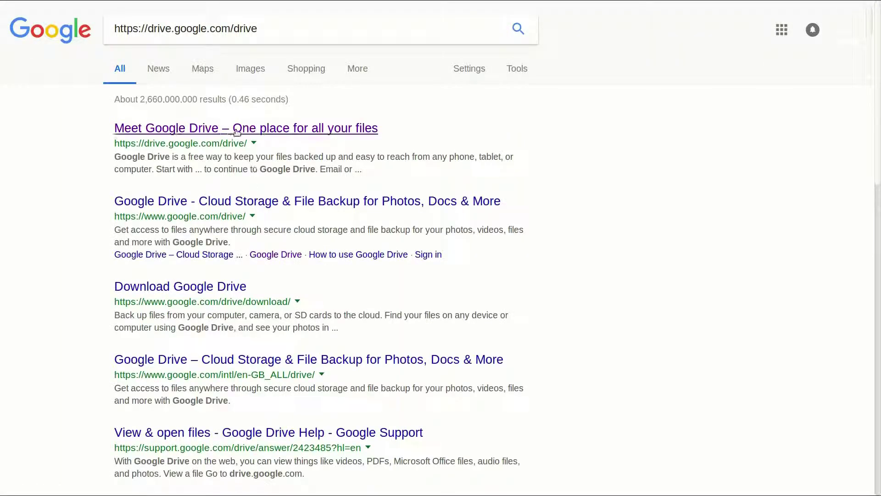
click(237, 129)
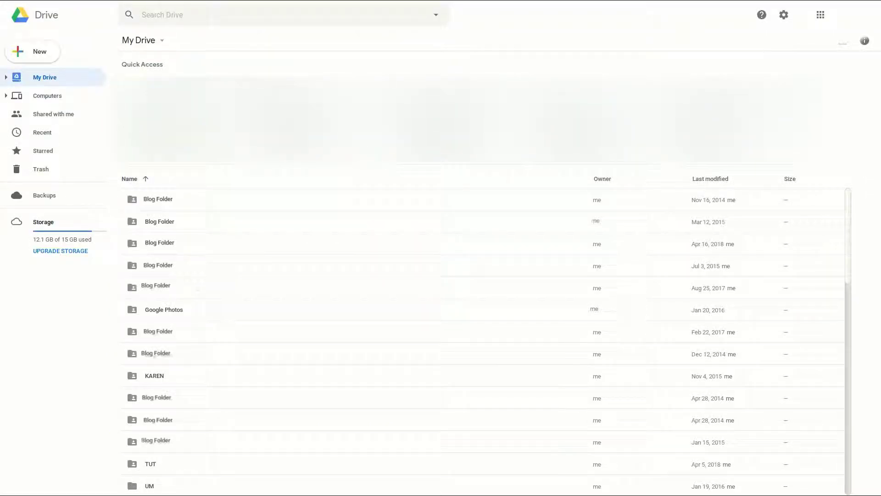
Step: Create a folder named 'ABC' in My Drive
click(37, 53)
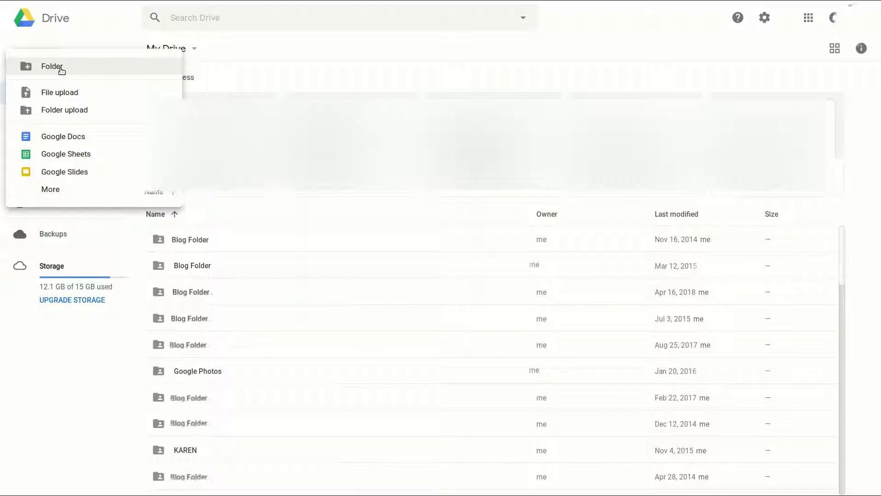
click(61, 70)
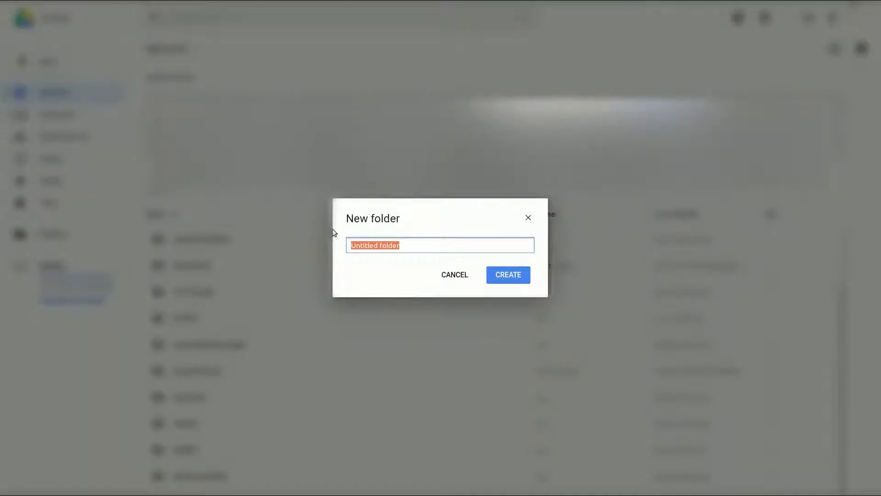
text(ABC)
click(501, 274)
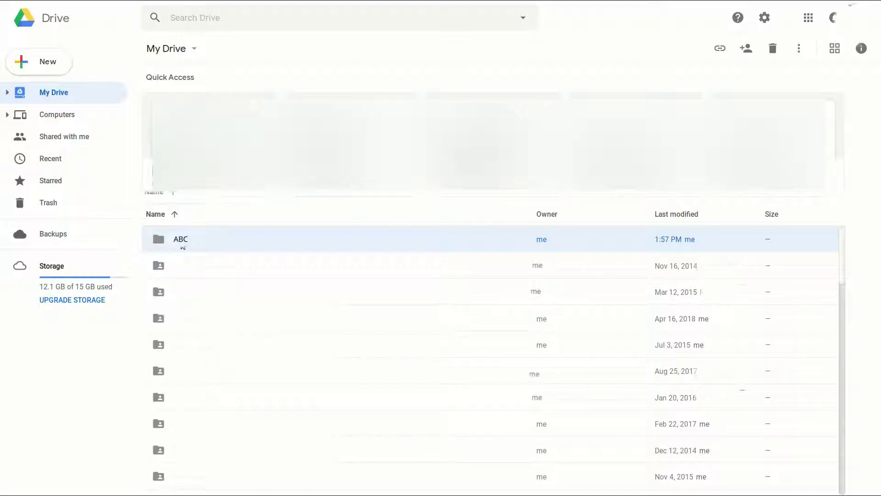
Step: Open the ABC folder and create a blank Google Sheets spreadsheet from the New menu
double_click(183, 243)
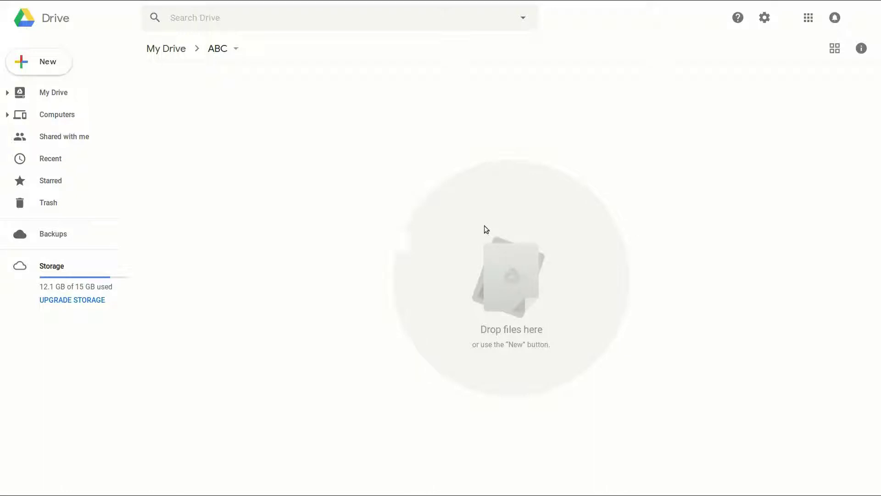
click(48, 62)
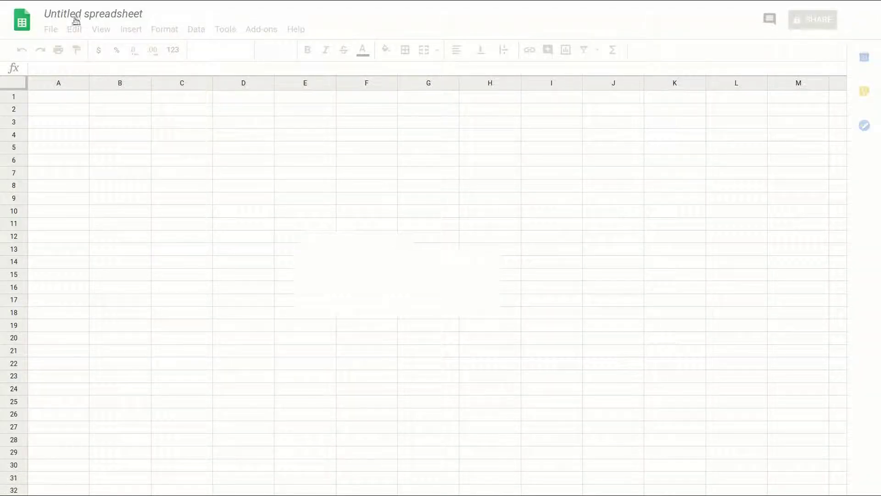
Step: Rename the untitled spreadsheet to 'ABC Spreadsheet'
double_click(101, 15)
triple_click(101, 15)
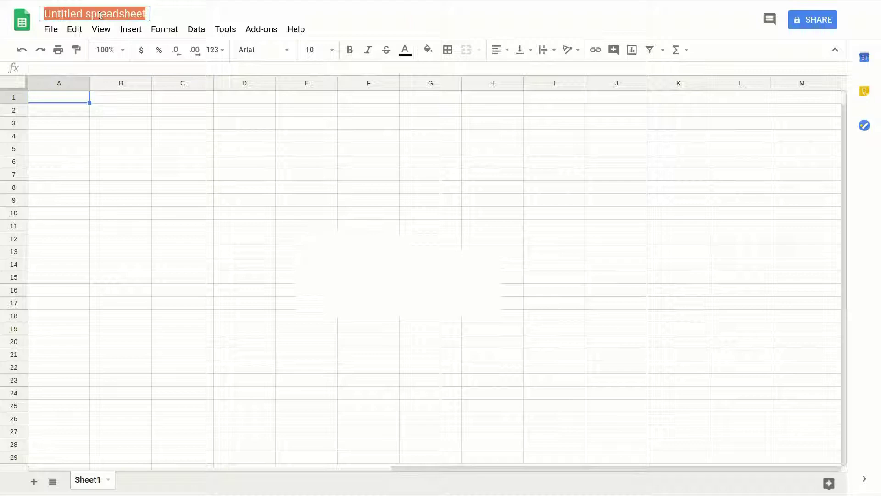
text(ABC)
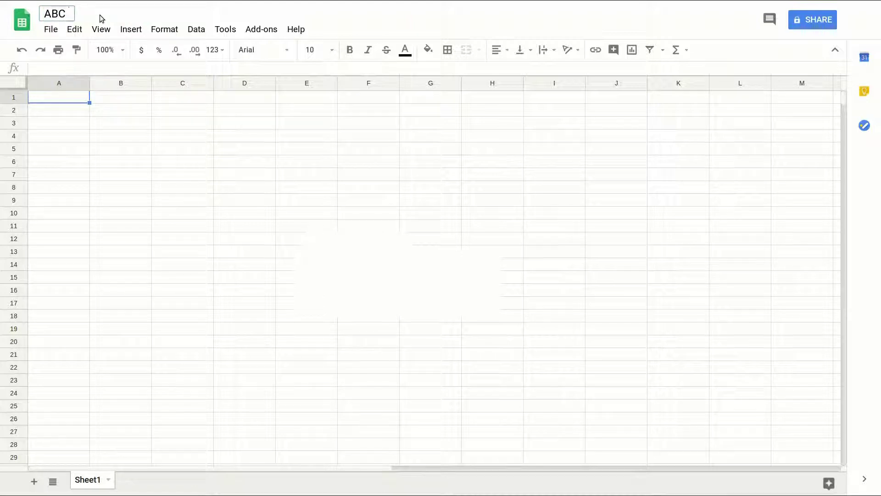
text( Spreadsh)
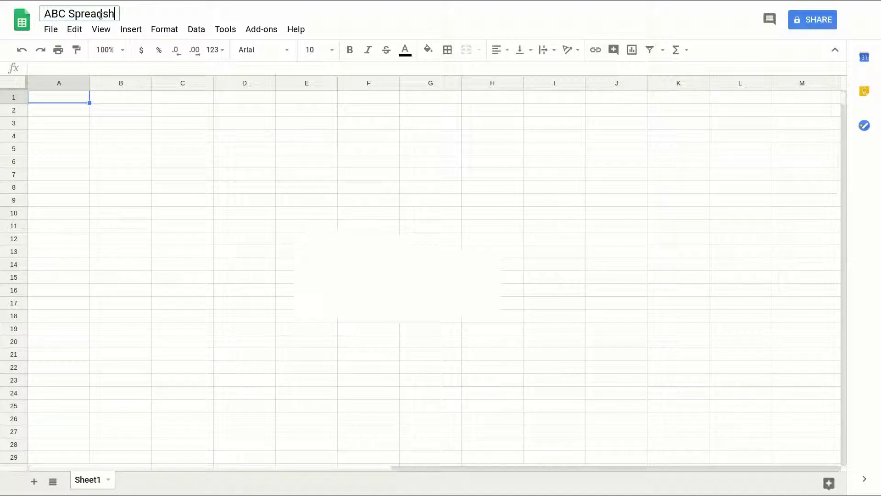
text(eet)
key(Return)
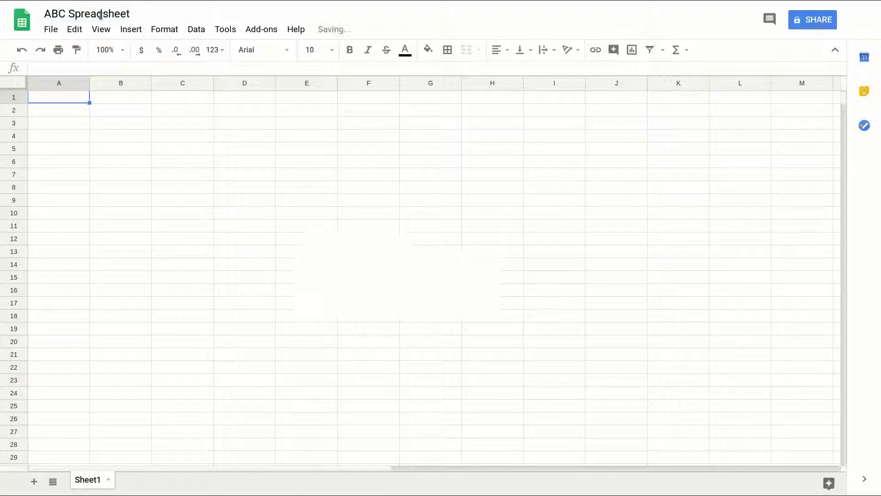
Step: Rename the Sheet1 tab to 'Helpful Name'
double_click(98, 480)
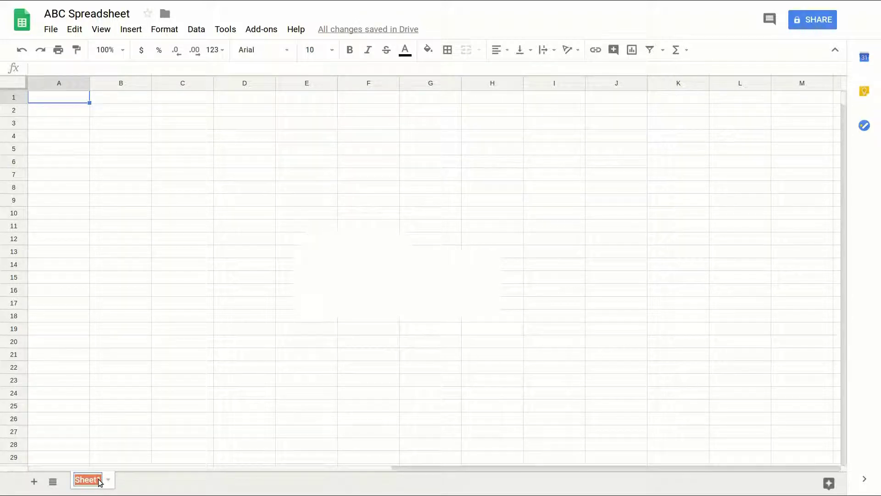
text(Helpful Name)
key(Return)
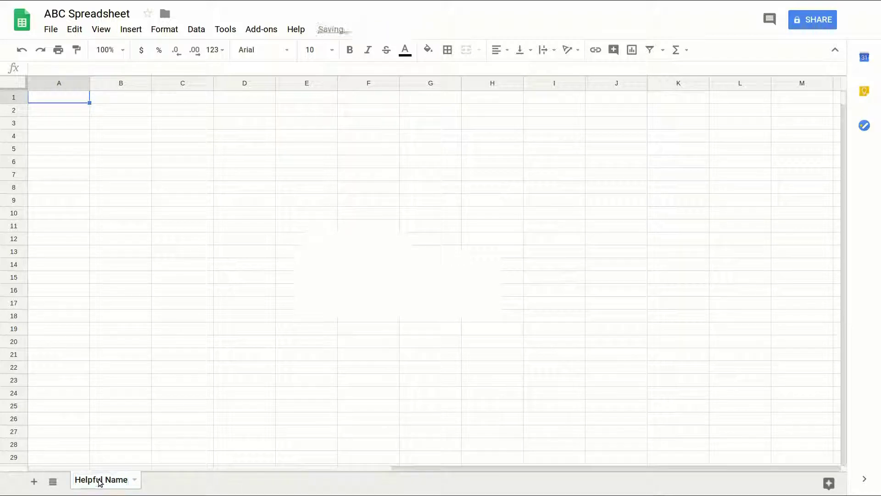
click(58, 110)
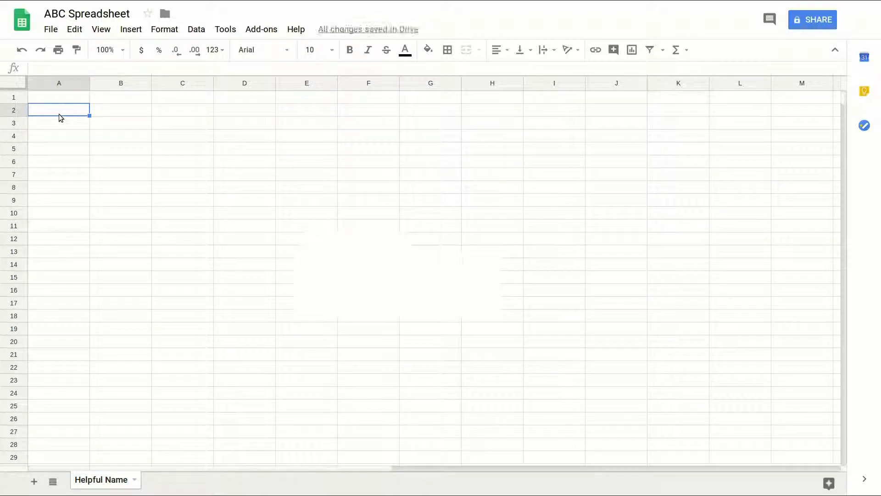
Step: Enter the headings 'Test Name' in A2 and 'Test Address' in B2
text(Tes)
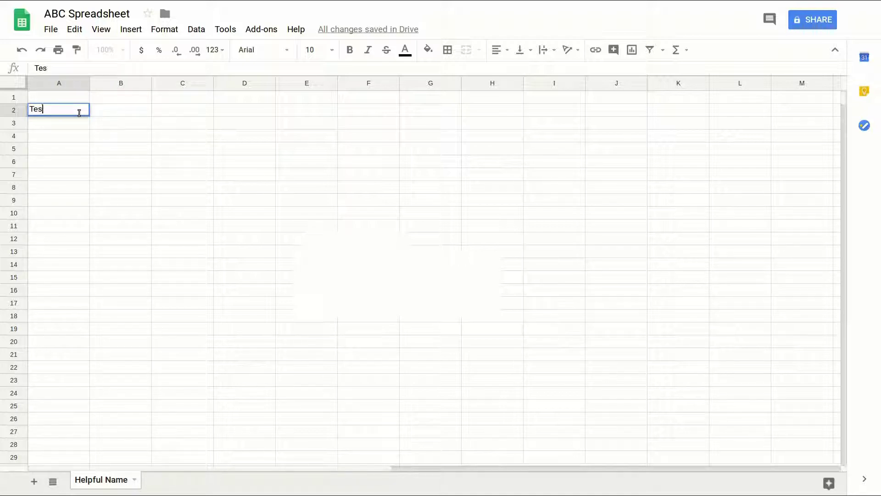
text(t Name)
click(123, 111)
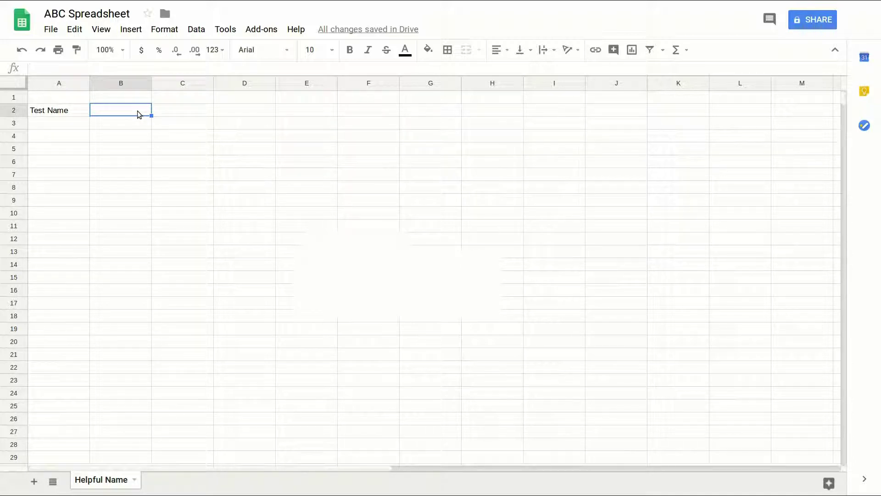
text(Test Address)
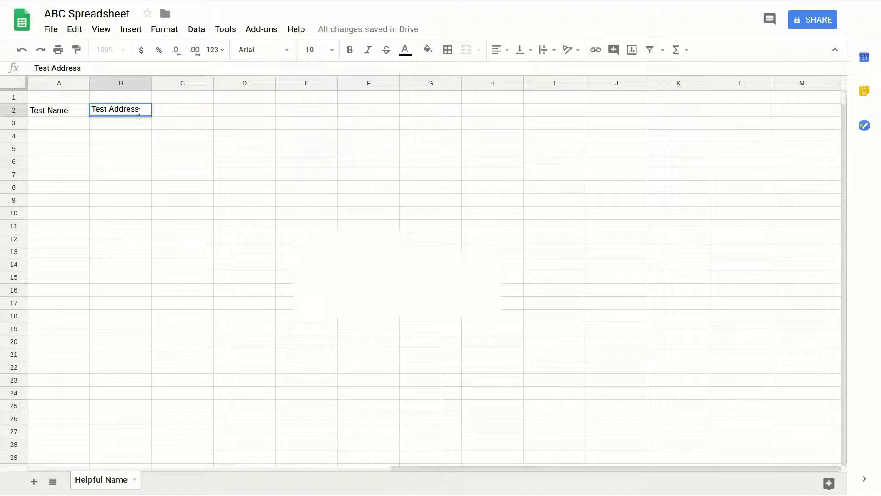
Step: Enter 'name One' in A4 and '123 Main street' in B4
click(50, 132)
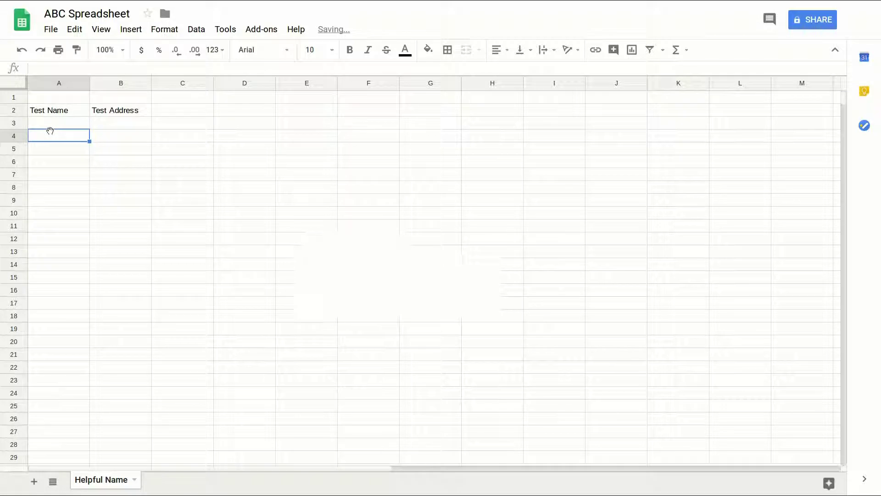
text(name One)
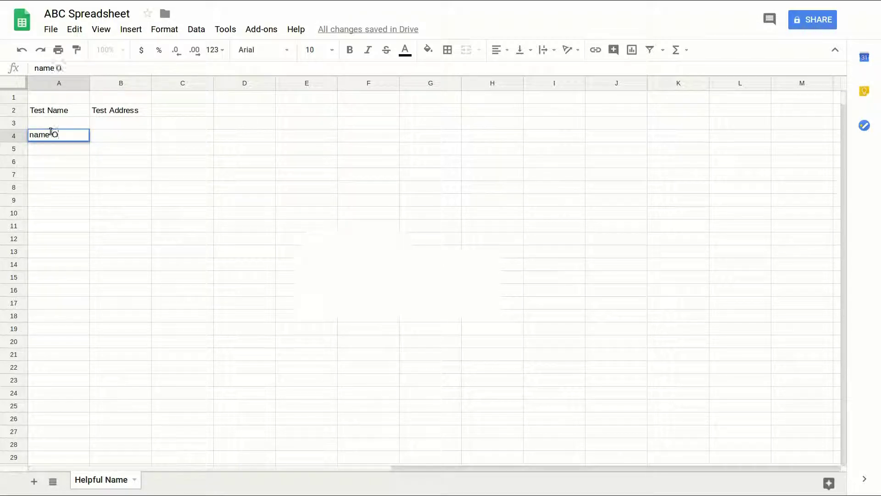
click(109, 134)
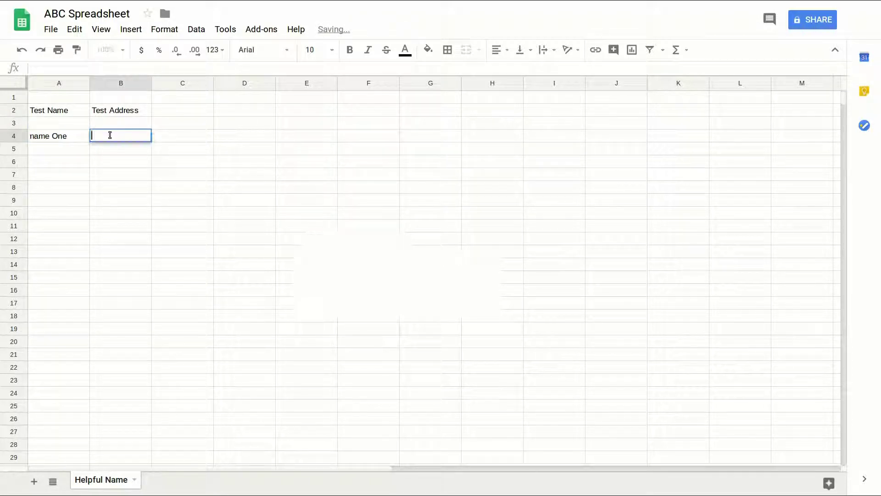
text(123 Main )
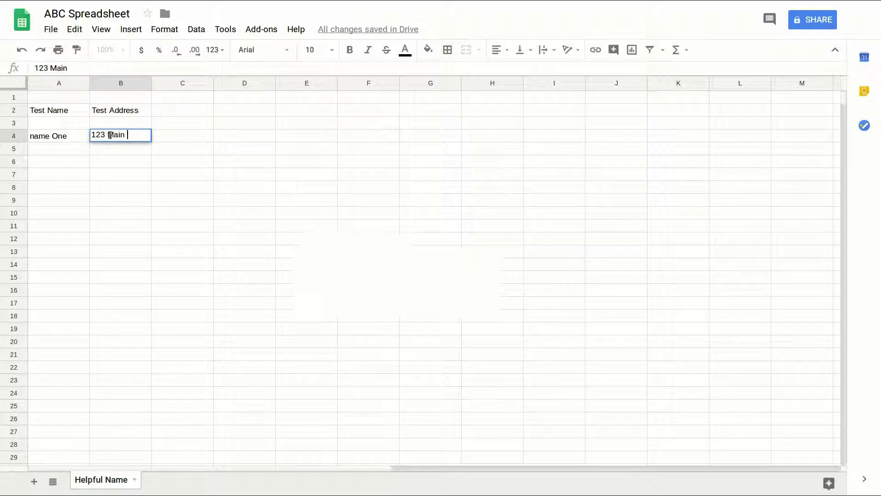
text(satreet)
key(BackSpace)
key(BackSpace)
key(BackSpace)
key(BackSpace)
key(BackSpace)
key(BackSpace)
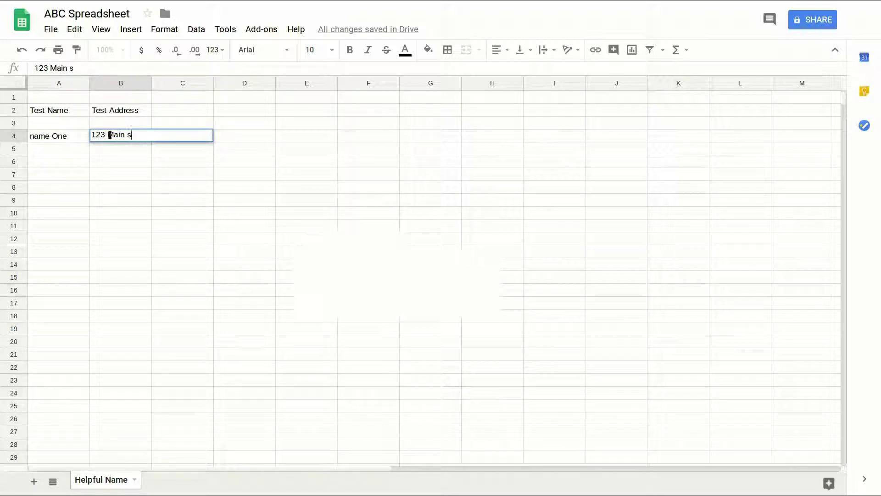
text(r)
key(BackSpace)
text(treet)
key(Return)
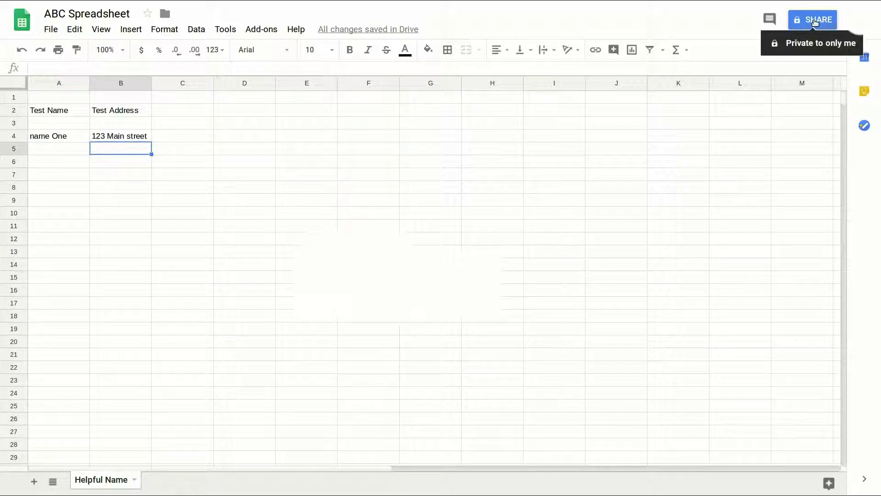
click(815, 20)
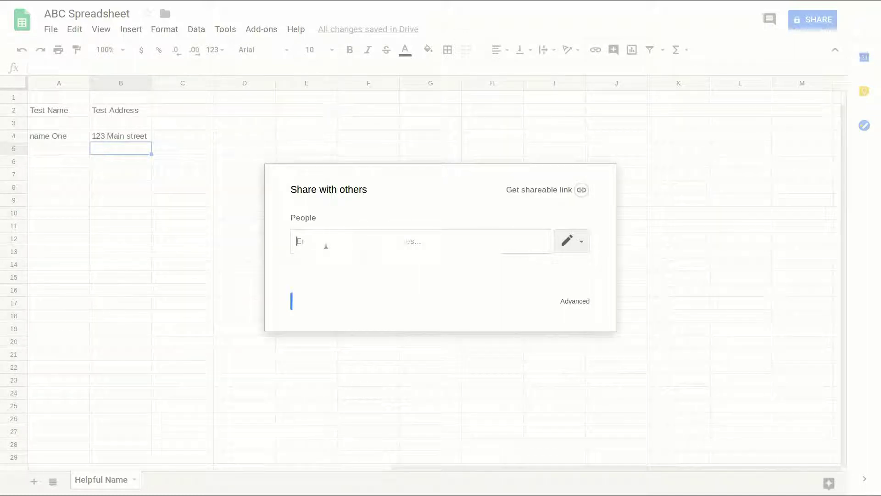
Step: Add the suggested collaborator with Can edit access and send the invitation
text(kr)
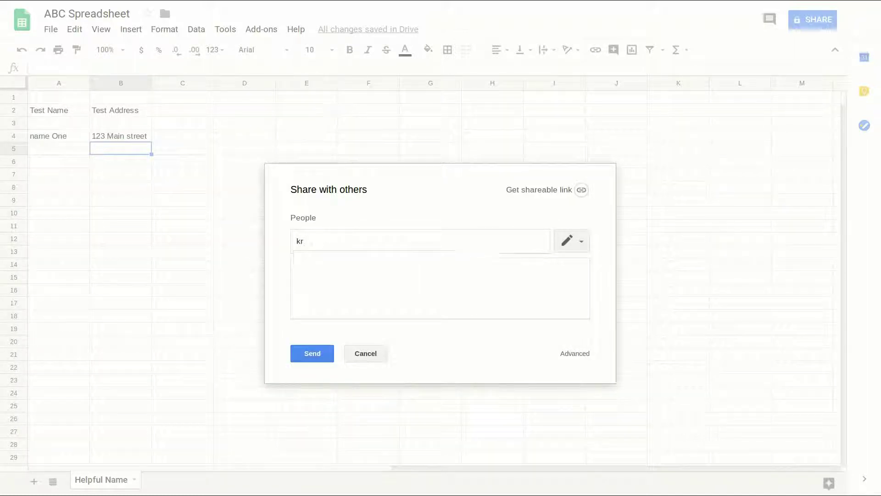
key(Return)
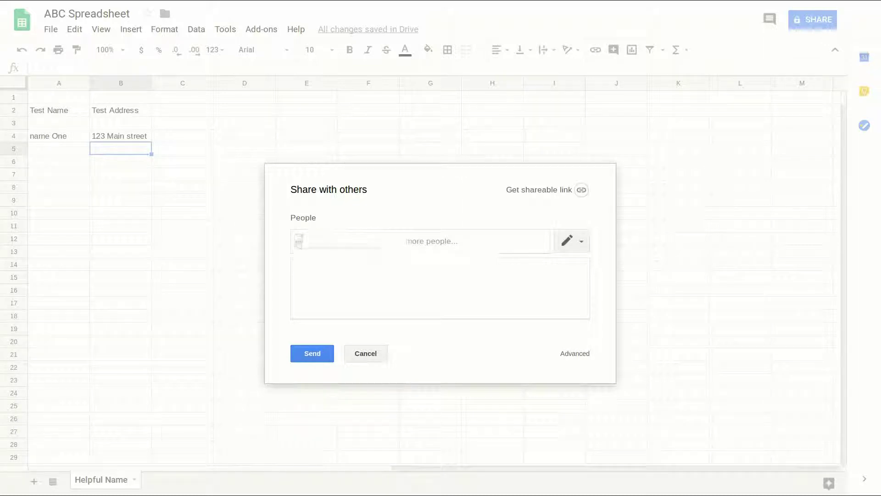
click(573, 240)
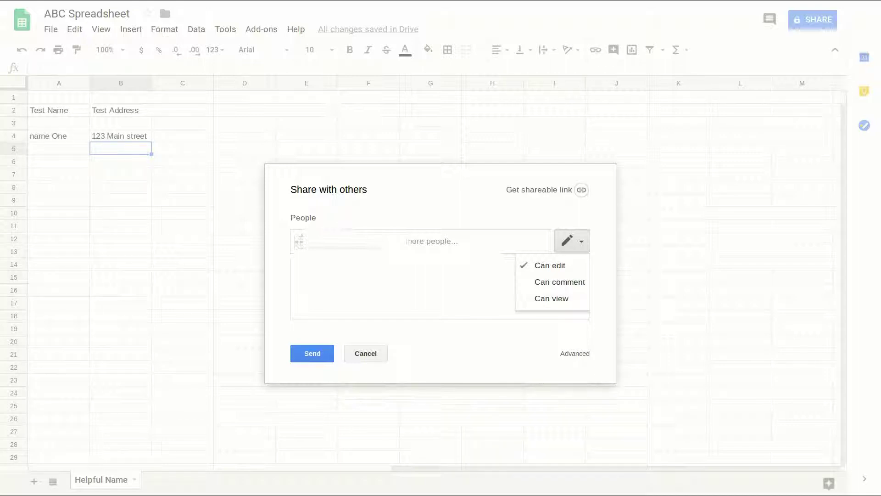
click(390, 287)
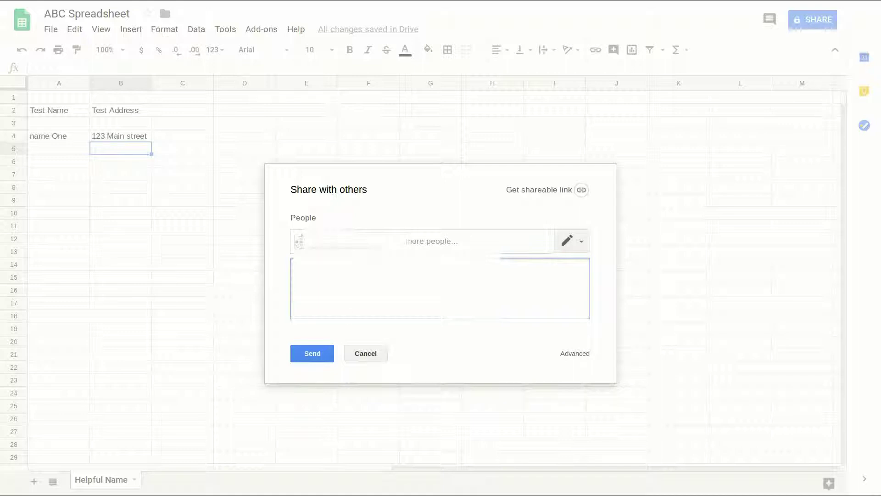
click(315, 353)
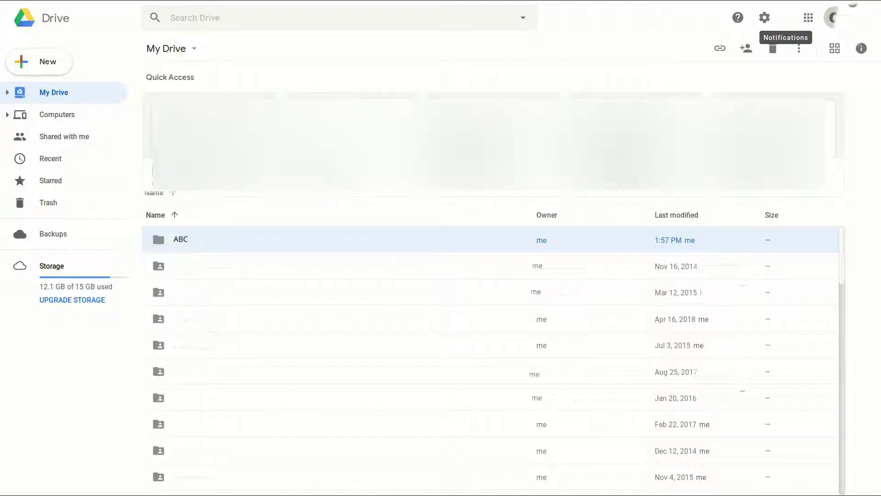
Step: Bring up the ABC folder's actions menu to share it with collaborators
right_click(198, 241)
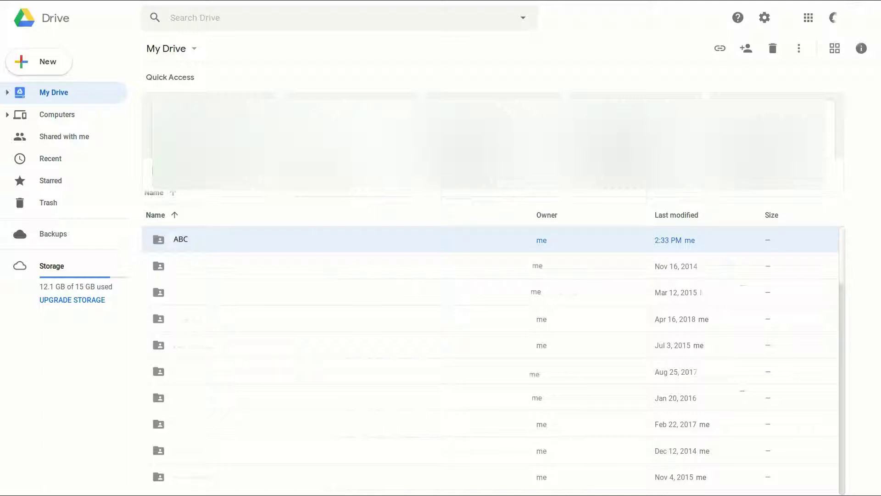
Step: Open the ABC folder's spreadsheet, then return to the Google Sheets home page
double_click(183, 242)
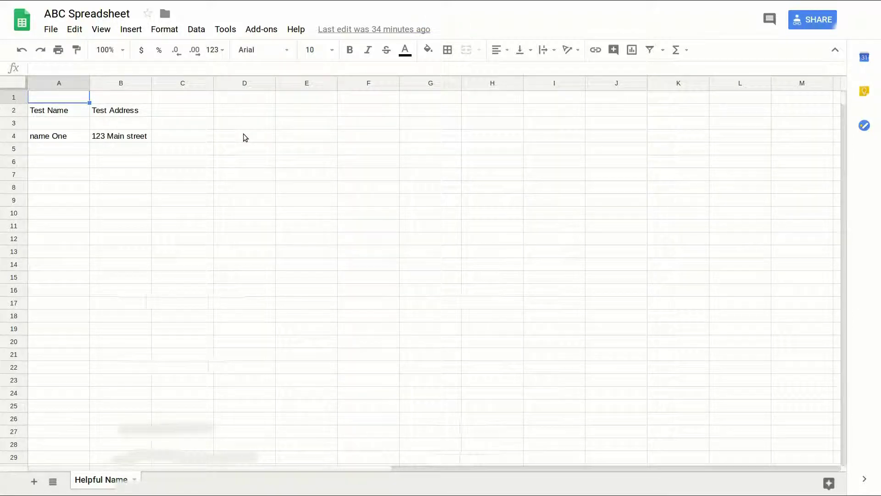
click(24, 23)
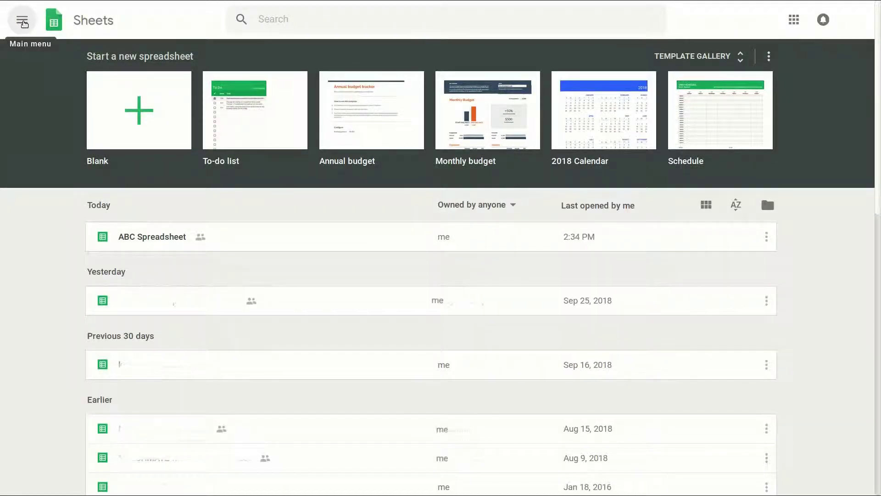
Step: Switch from Google Sheets to Google Drive through the main menu
click(23, 23)
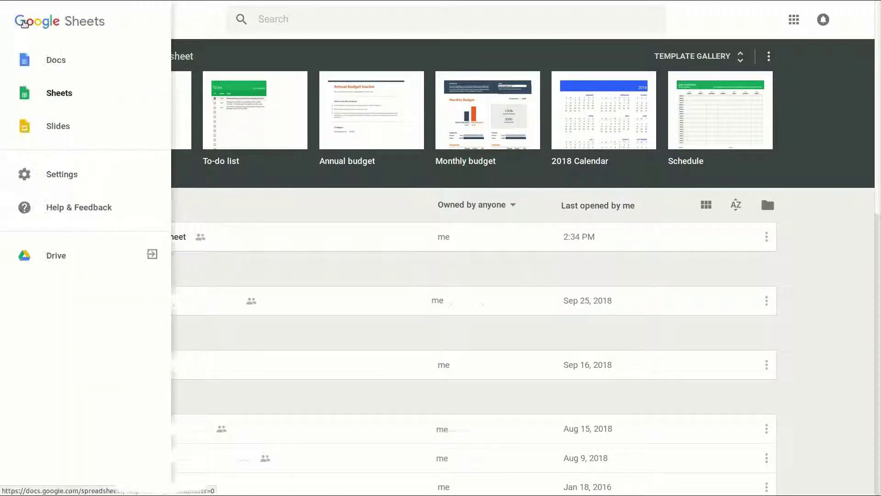
click(61, 255)
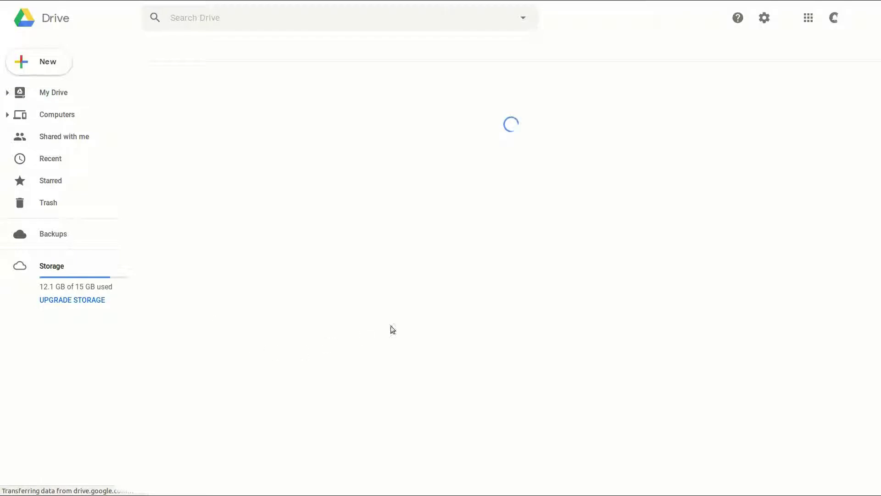